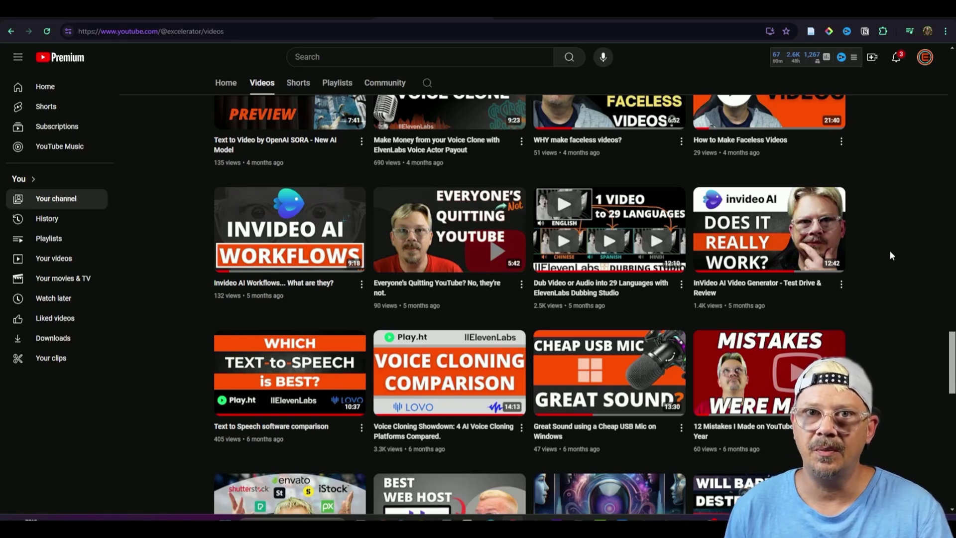
Scroll up the channel's Videos grid to the top, where the InVideo AI review appears.
scroll(889, 255, "up", 1)
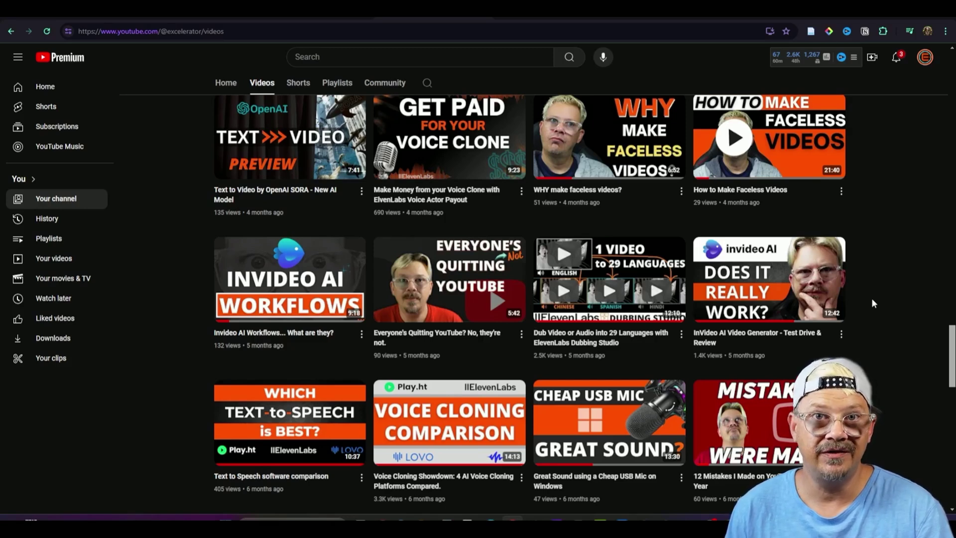
scroll(503, 225, "up", 15)
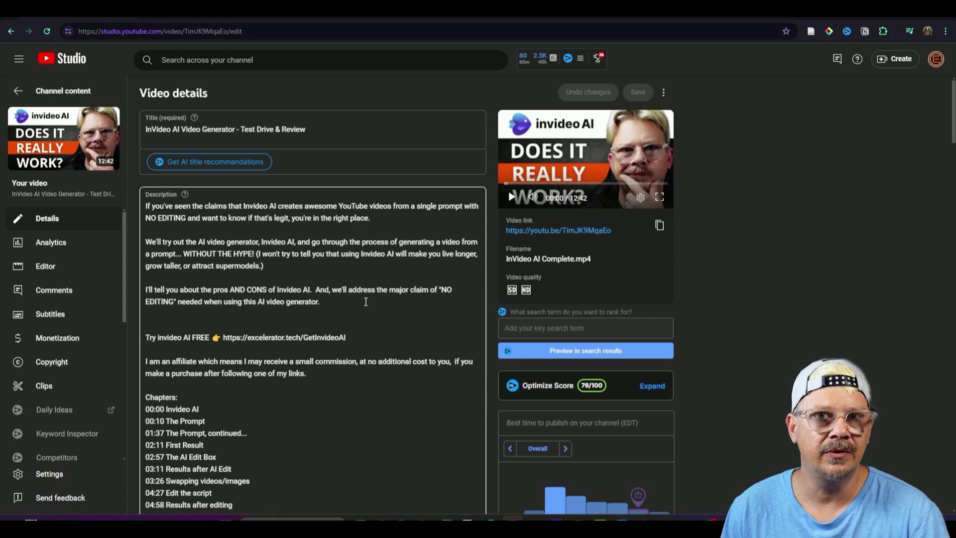
Scroll down the InVideo AI review's description to its Correction: 00:05 note.
scroll(366, 302, "down", 6)
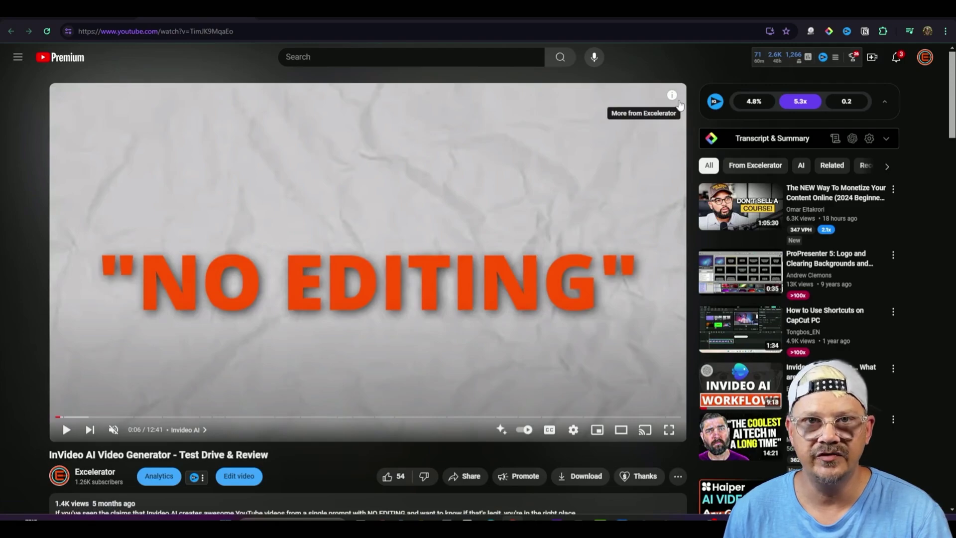
Scroll the review's watch page to the Chapters, the Corrections entry for 00:05, and the pinned comment.
scroll(672, 97, "down", 15)
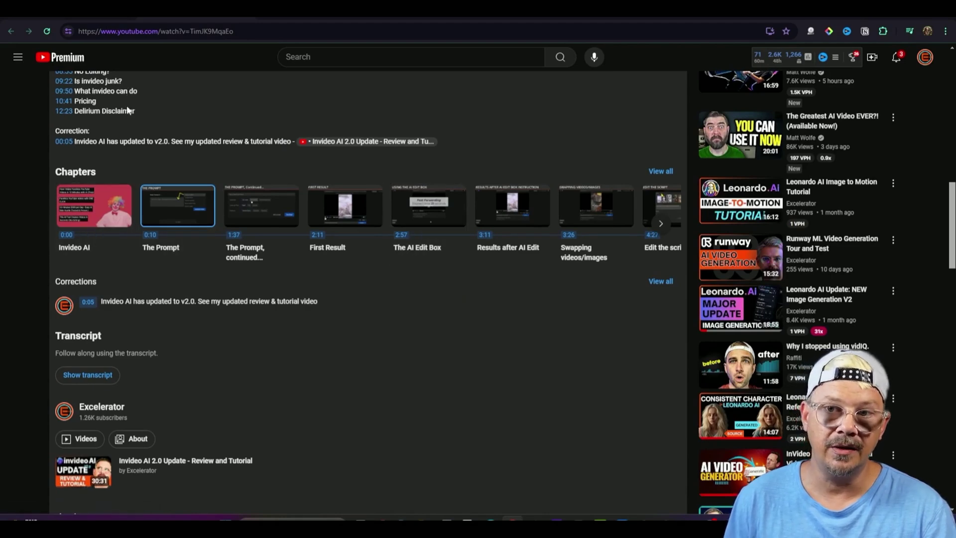
scroll(122, 104, "up", 4)
scroll(114, 270, "down", 3)
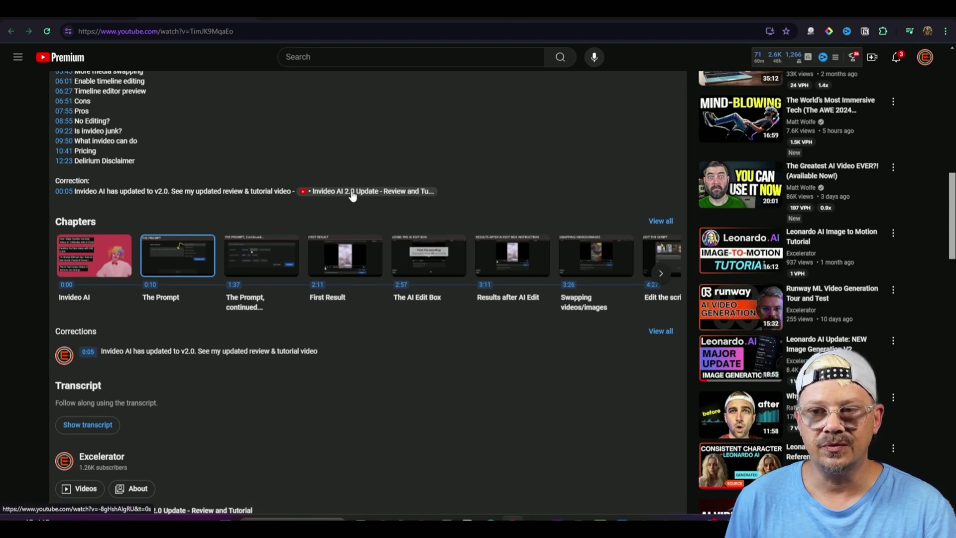
scroll(397, 324, "down", 1)
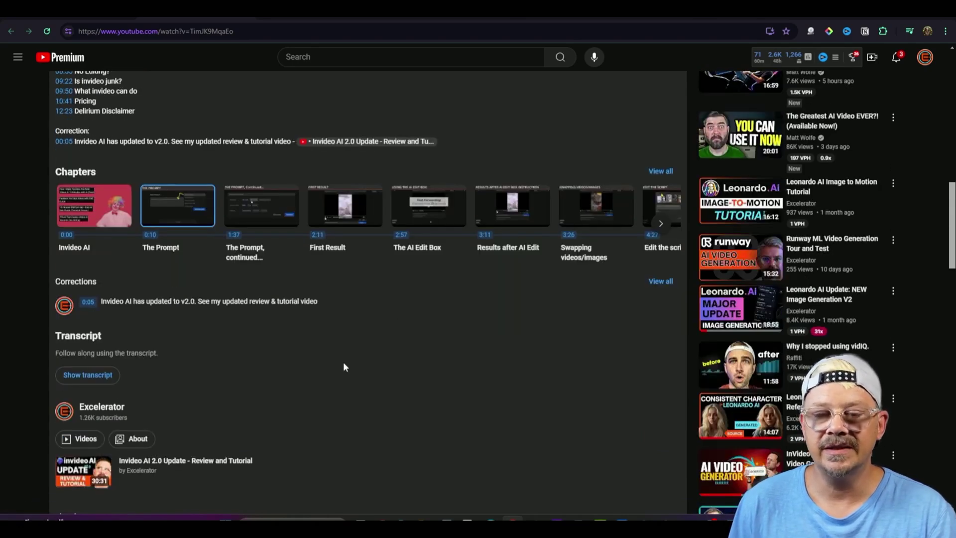
scroll(344, 367, "down", 3)
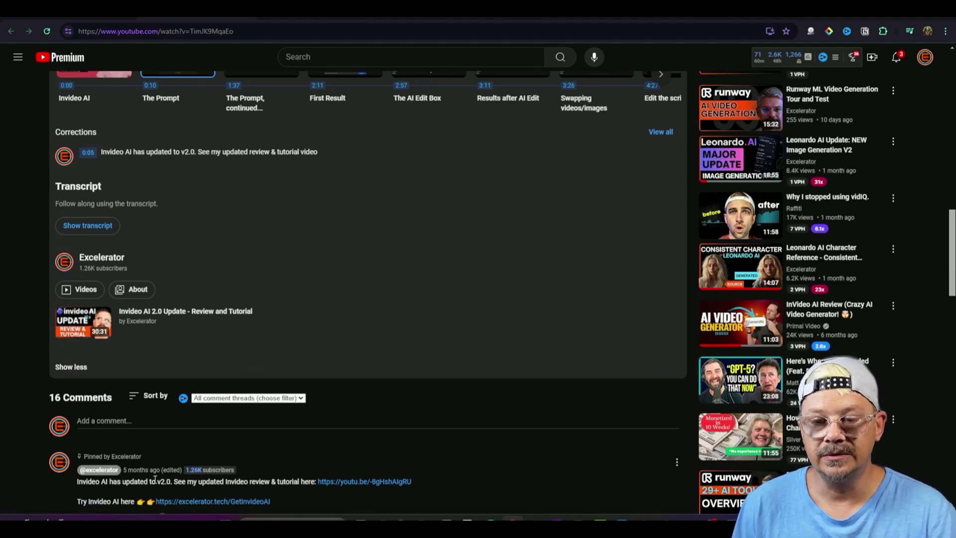
scroll(154, 479, "up", 1)
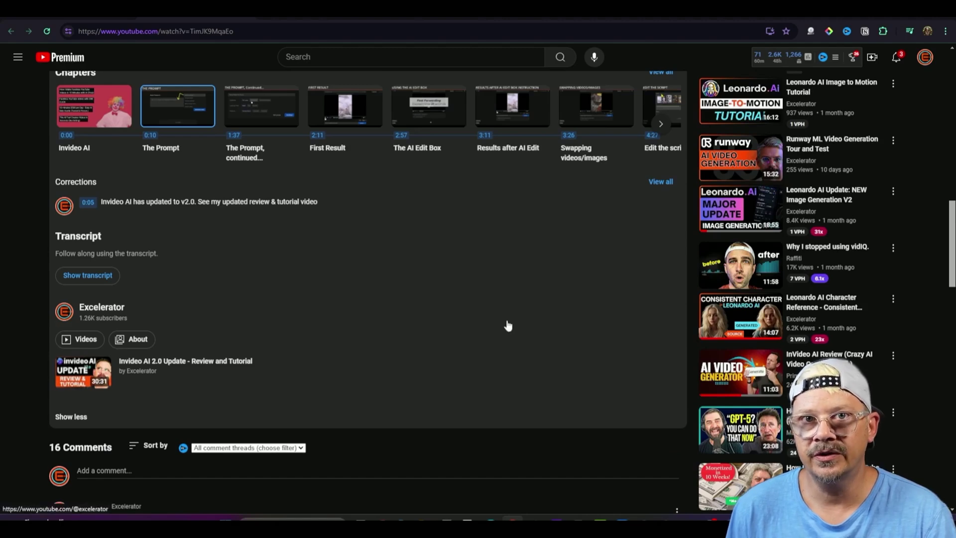
scroll(395, 340, "up", 1)
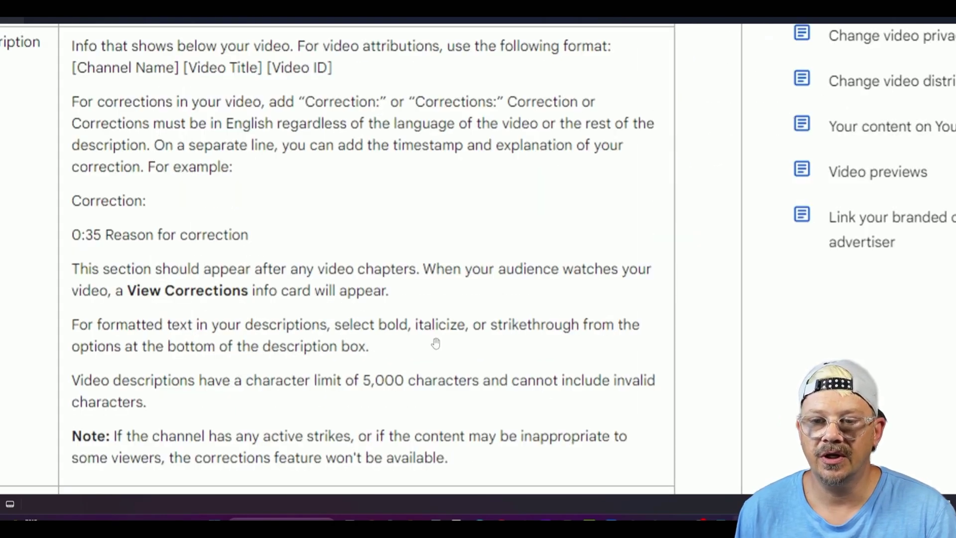
scroll(469, 357, "down", 2)
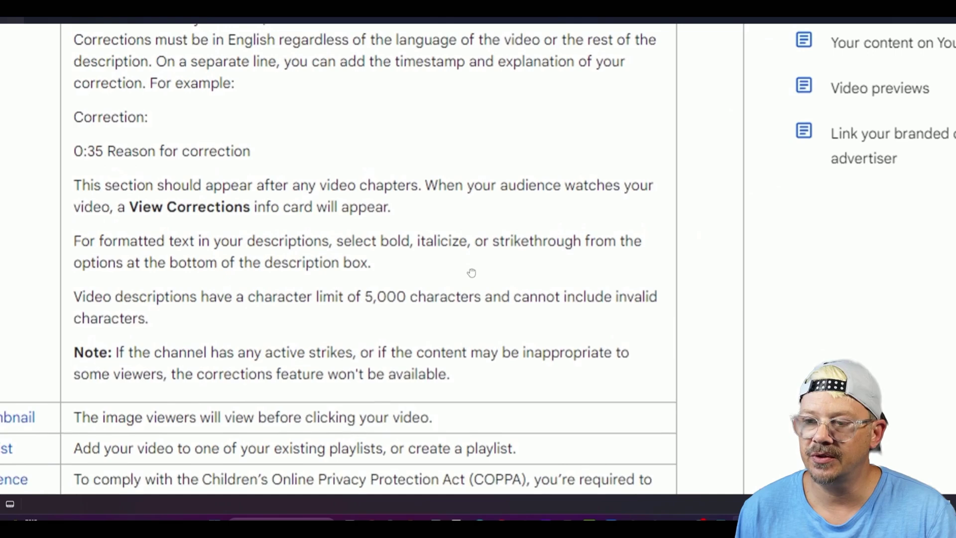
scroll(472, 250, "up", 2)
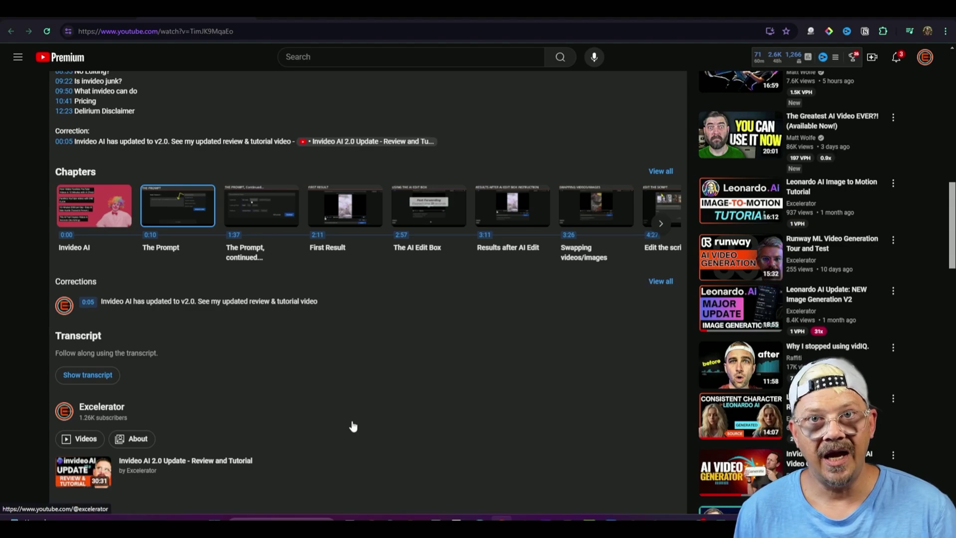
Scroll back up to the top of the InVideo AI review's watch page.
scroll(353, 426, "up", 10)
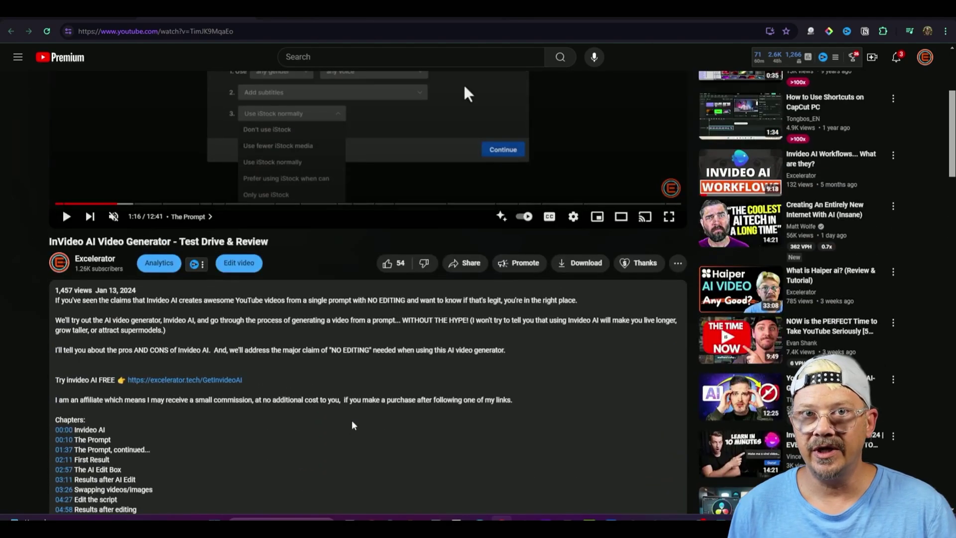
scroll(351, 424, "up", 5)
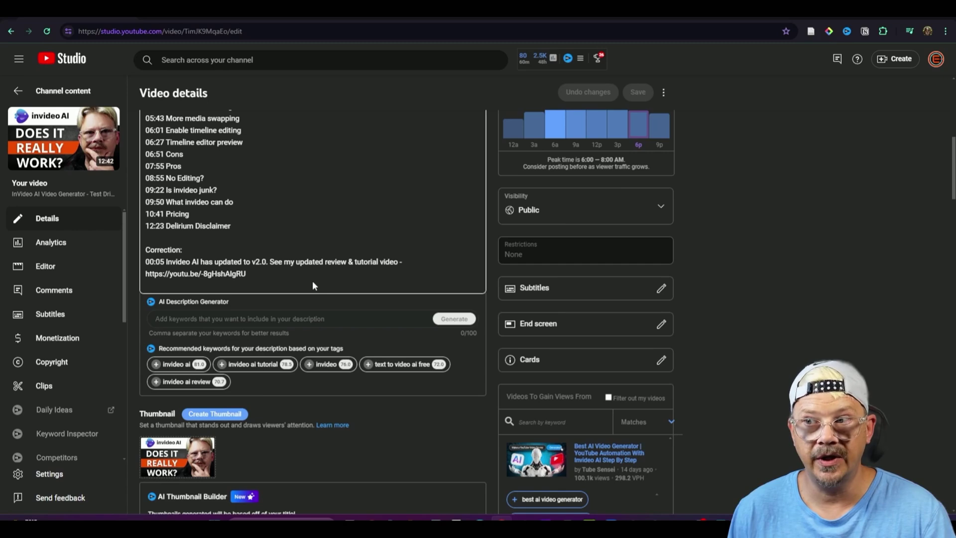
From the channel's full video list, open the Leonardo AI Tutorial for Beginners details for editing.
scroll(312, 279, "up", 8)
left_click(44, 93)
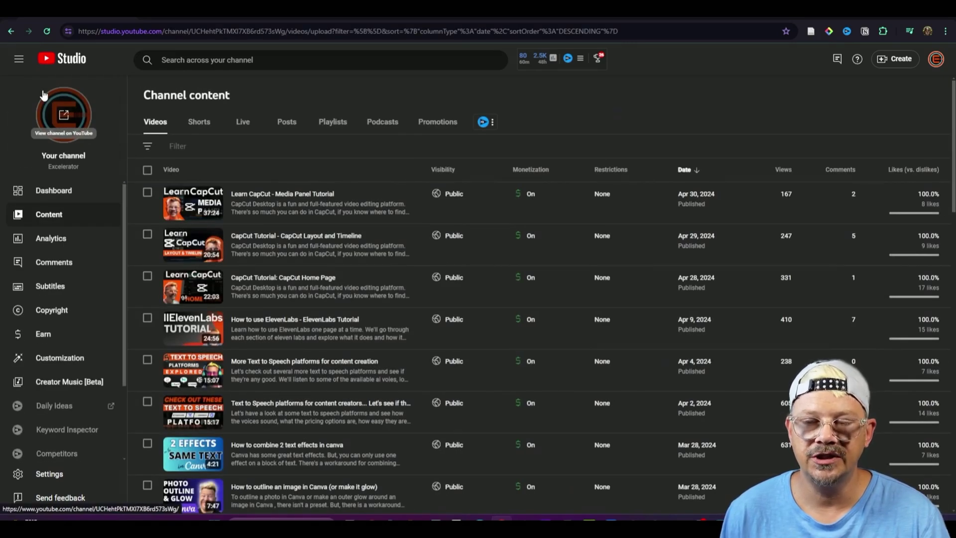
scroll(411, 273, "down", 1)
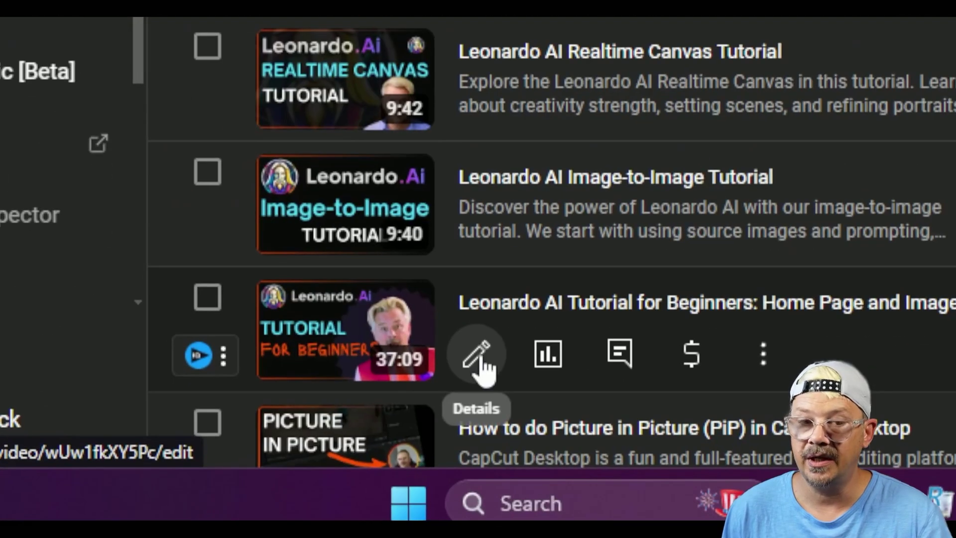
left_click(479, 357)
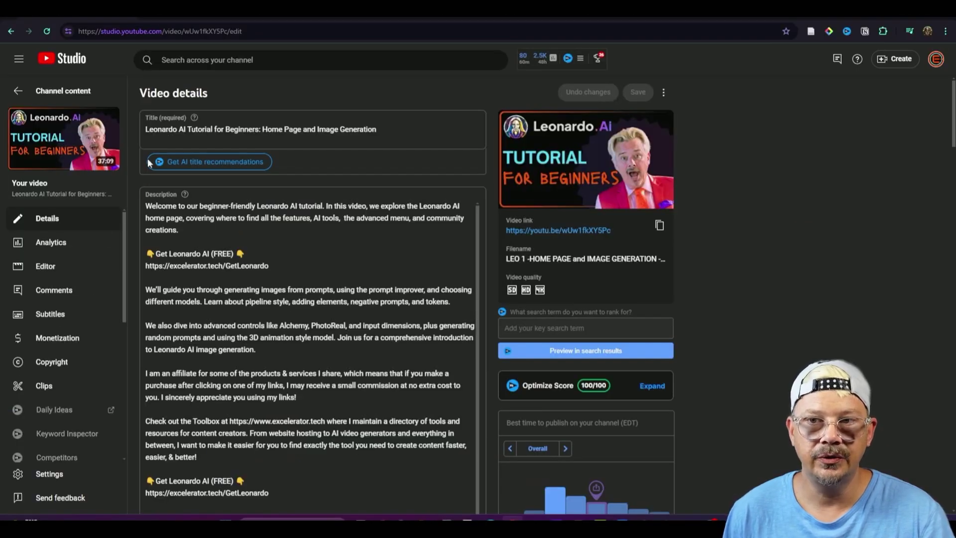
Add 'Correction:' and '00:05' on new lines after the last chapter in the description.
scroll(326, 280, "down", 10)
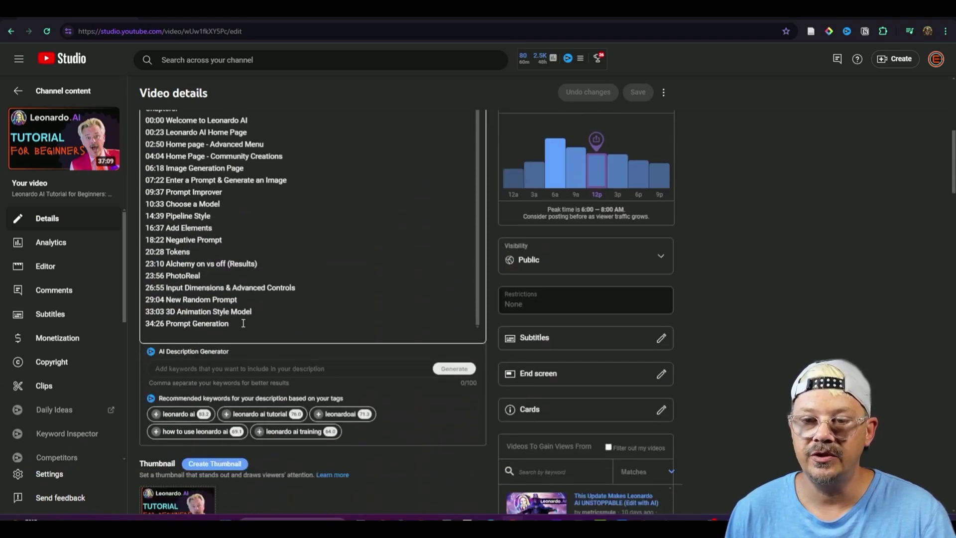
left_click(243, 322)
key("Return")
key("Return")
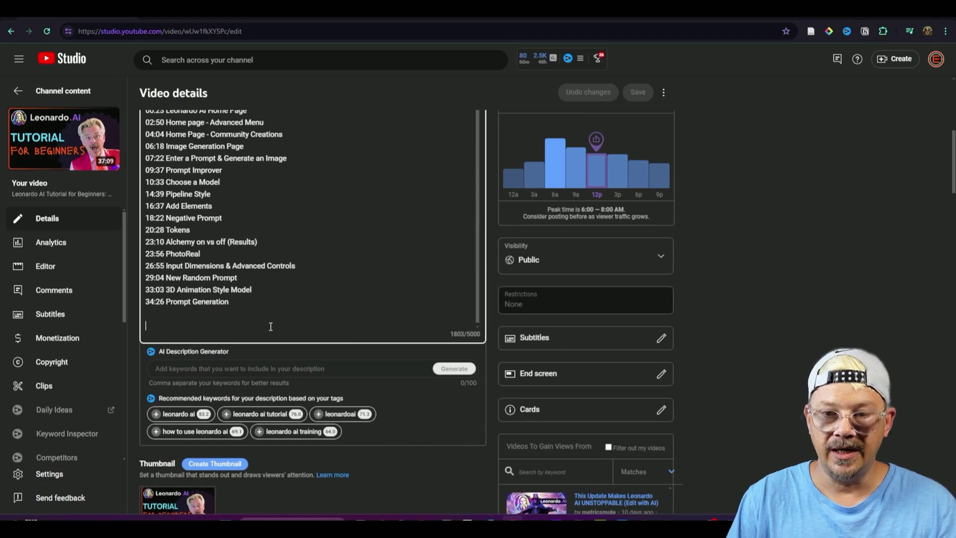
type("Correction:")
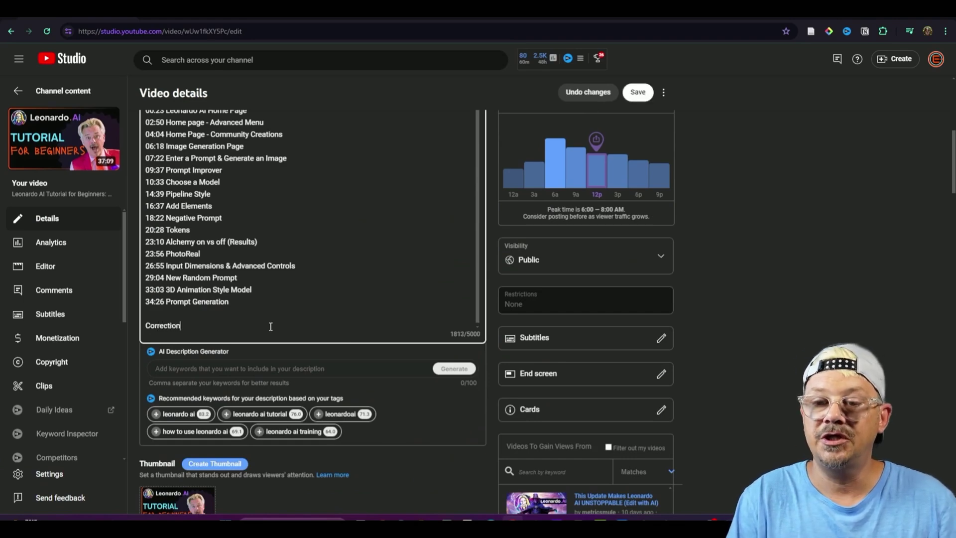
key("Return")
type("00:05")
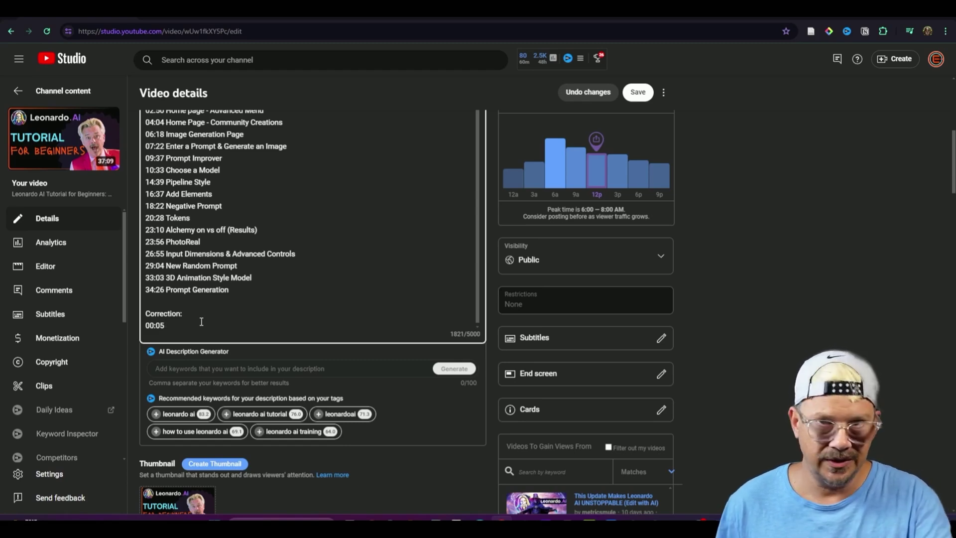
Paste the Image Generation V2 note and link after 00:05, then save the description.
right_click(190, 325)
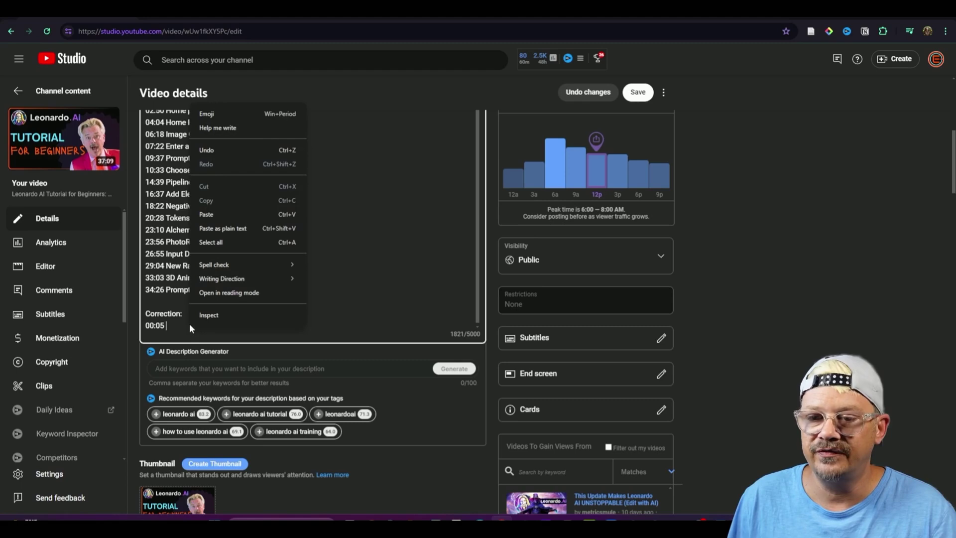
left_click(211, 210)
scroll(213, 211, "down", 1)
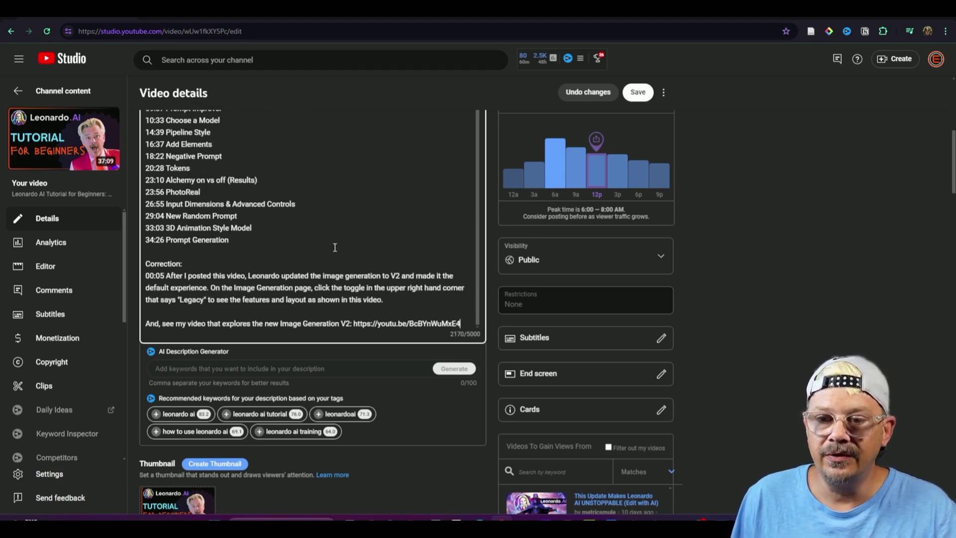
scroll(209, 253, "down", 2)
left_click(639, 93)
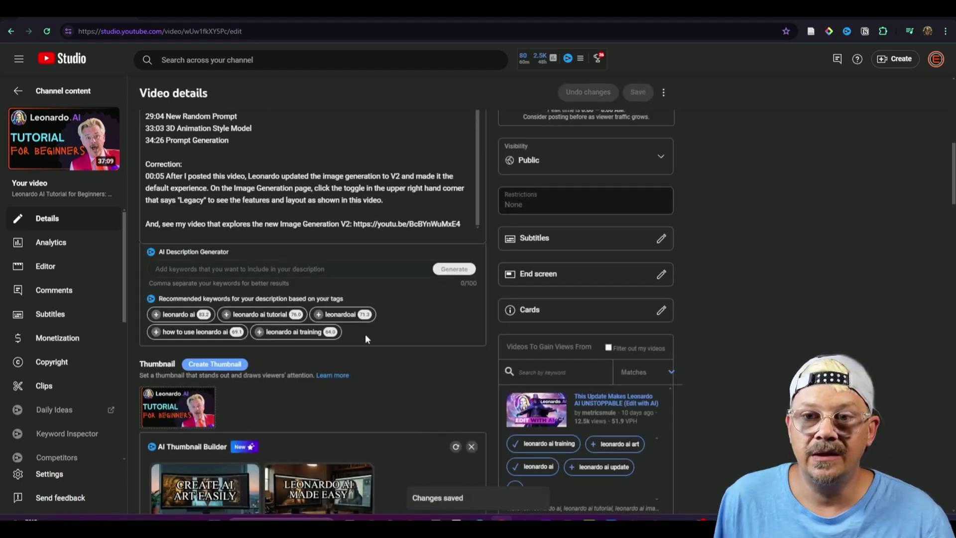
Pause the Leonardo AI tutorial near the start and jump to its 00:05 entry in Corrections.
scroll(365, 339, "up", 7)
scroll(365, 342, "up", 3)
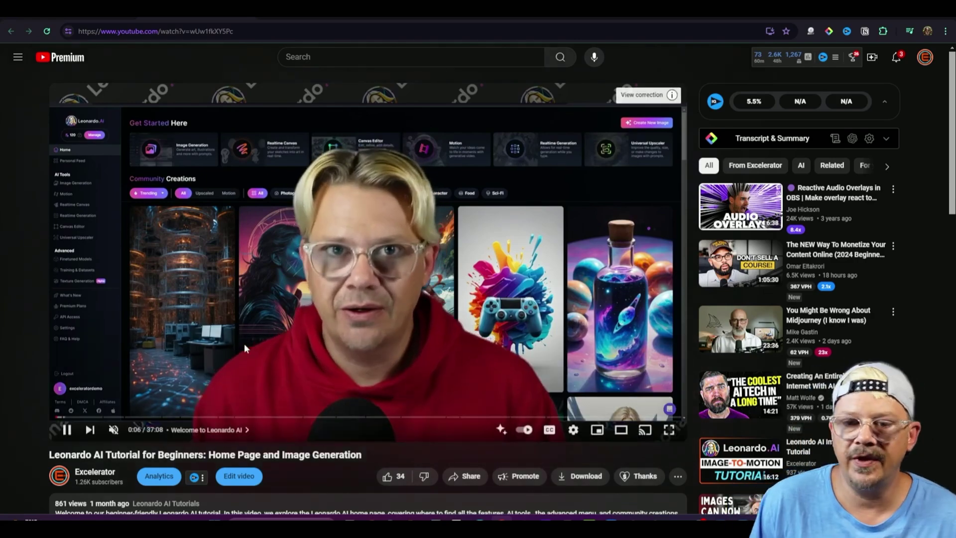
left_click(262, 345)
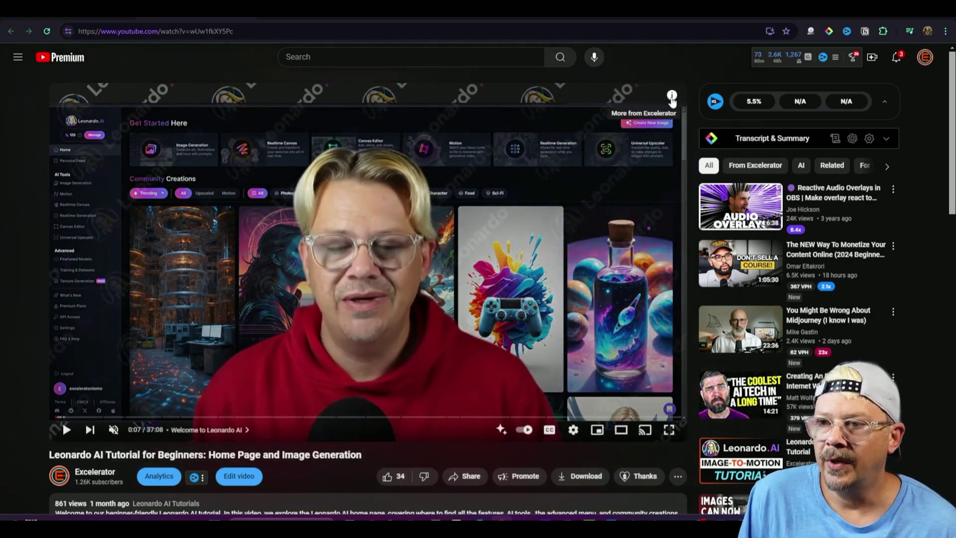
left_click(670, 97)
scroll(670, 97, "down", 1)
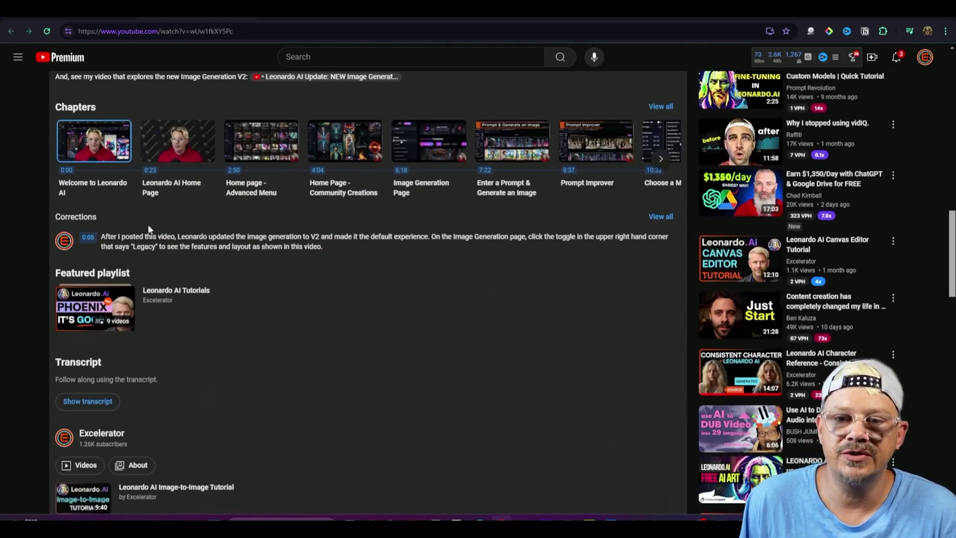
scroll(239, 294, "down", 2)
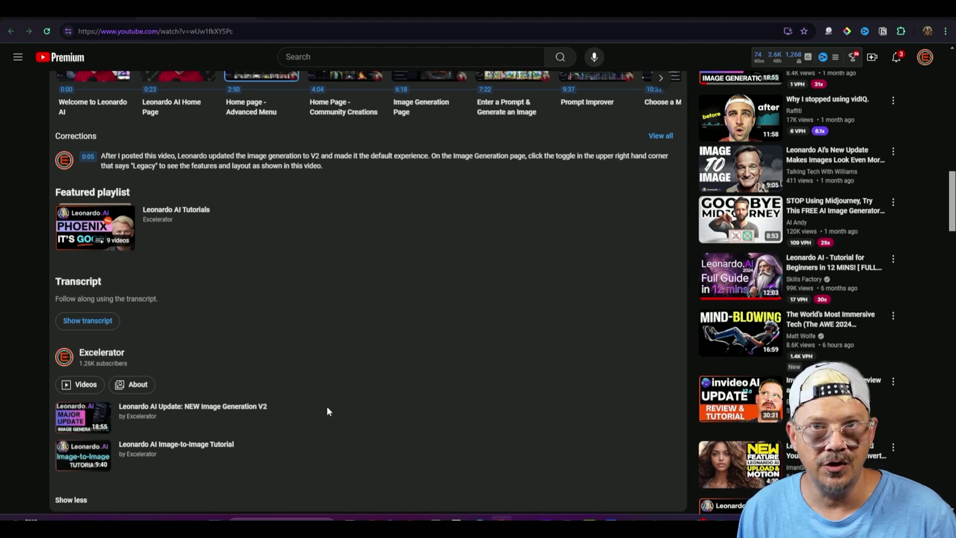
Edit the pinned comment and paste the V2 correction text and video link at its start.
scroll(327, 411, "down", 5)
left_click(678, 297)
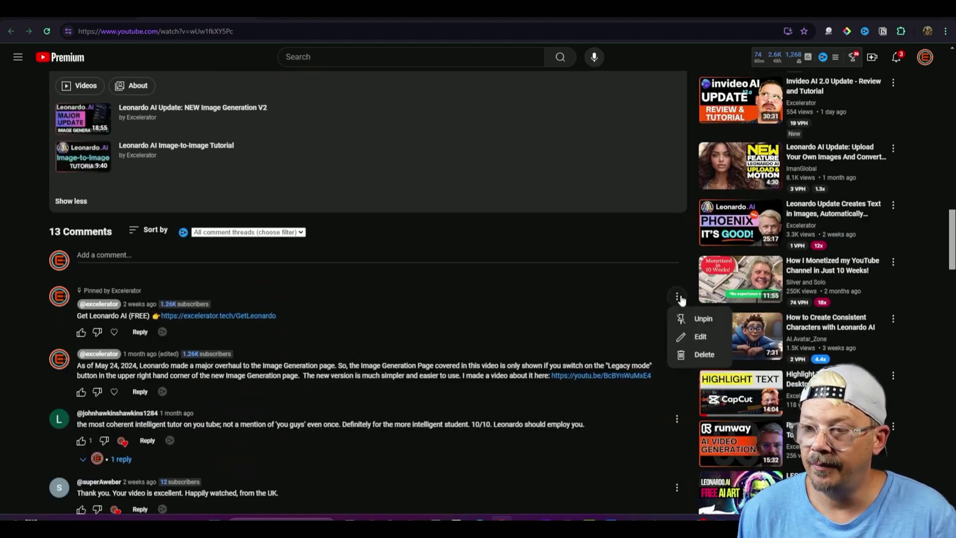
left_click(700, 336)
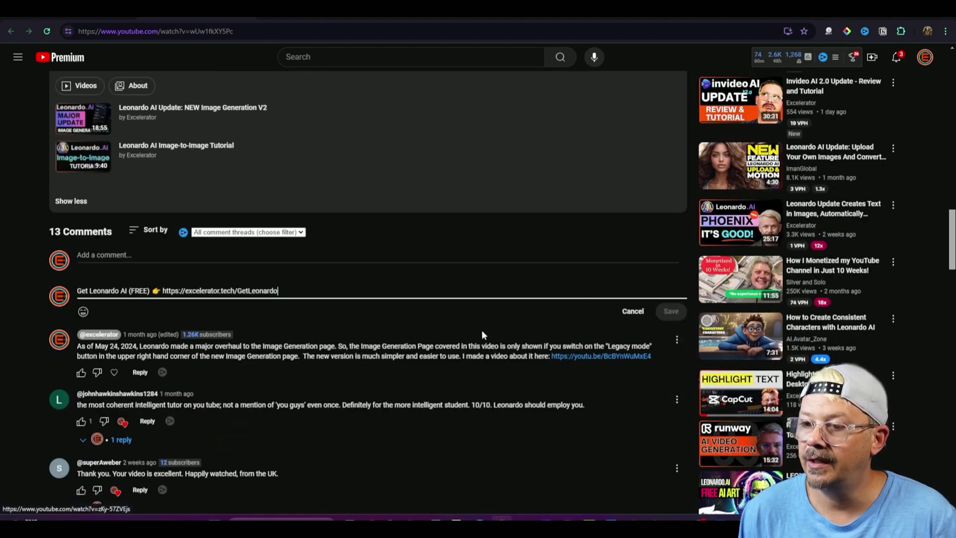
left_click(80, 291)
type("After I posted this video, Leonardo updated the image generation to V2 and made it the default experience. On the Image Generation page, click the toggle in the upper right hand corner that says \"Legacy\" to see the features and layout as shown in this video.  And, see my video that explores the new Image Generation V2: https://youtu.be/BcBYnWuMxE4")
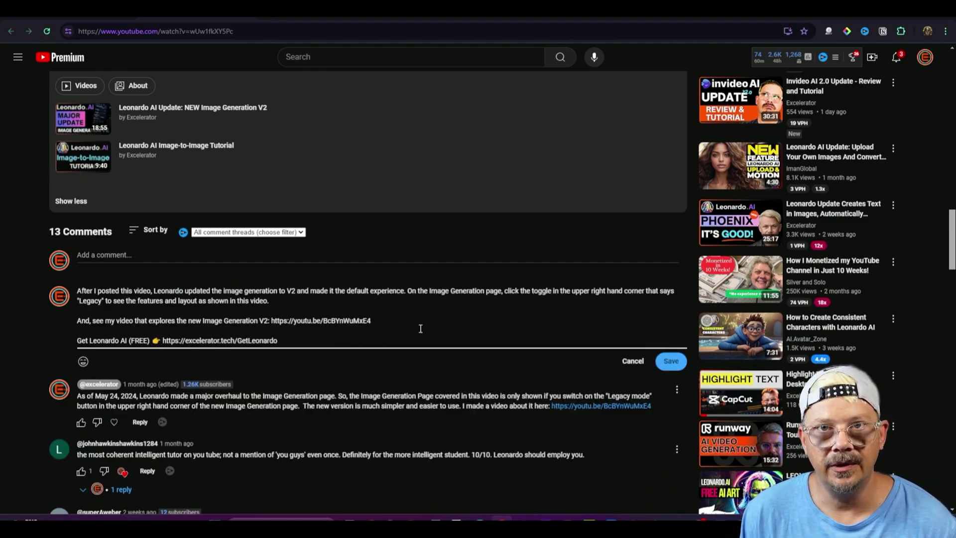